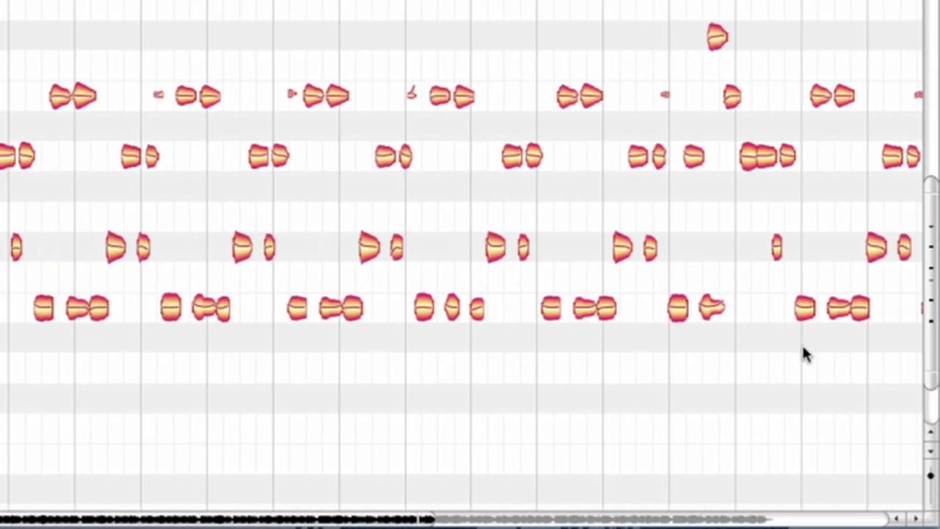
- Spread the pitch rows, pan, zoom into bars 19–20, then widen the view to bars 9–28
mouse_move(932, 273)
mouse_down()
mouse_move(930, 205)
mouse_move(933, 287)
mouse_up()
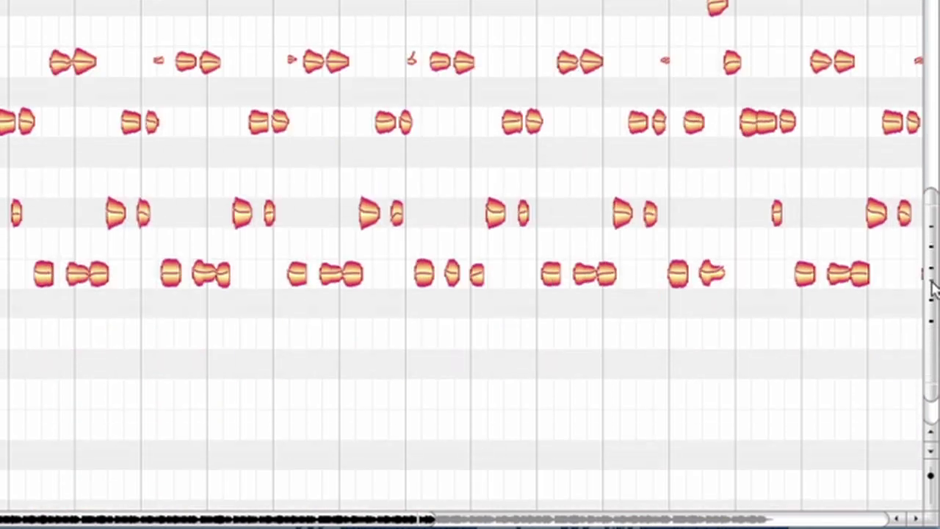
drag(931, 408, 934, 236)
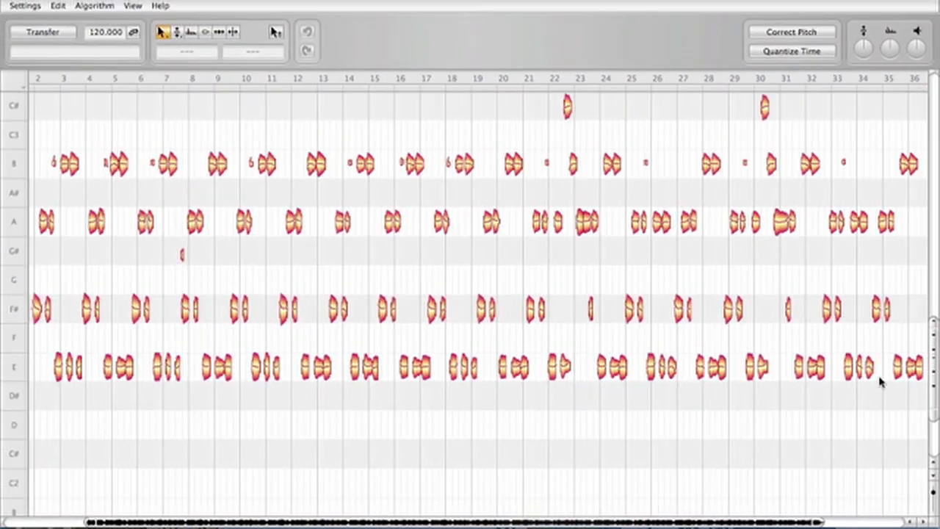
drag(934, 360, 935, 361)
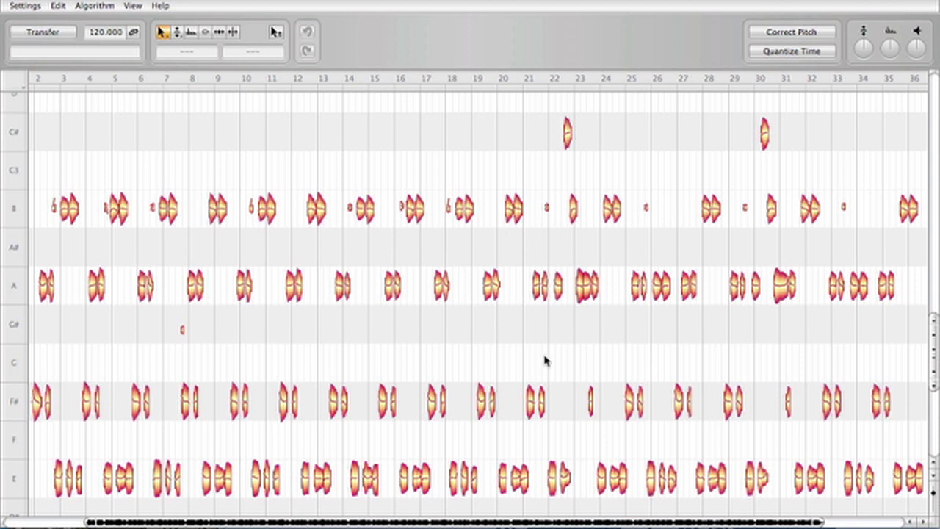
mouse_move(491, 332)
mouse_down()
mouse_move(386, 313)
mouse_move(509, 238)
mouse_move(586, 304)
mouse_move(502, 288)
mouse_move(669, 300)
mouse_move(695, 292)
mouse_move(690, 268)
mouse_move(705, 420)
mouse_move(711, 263)
mouse_move(587, 258)
mouse_up()
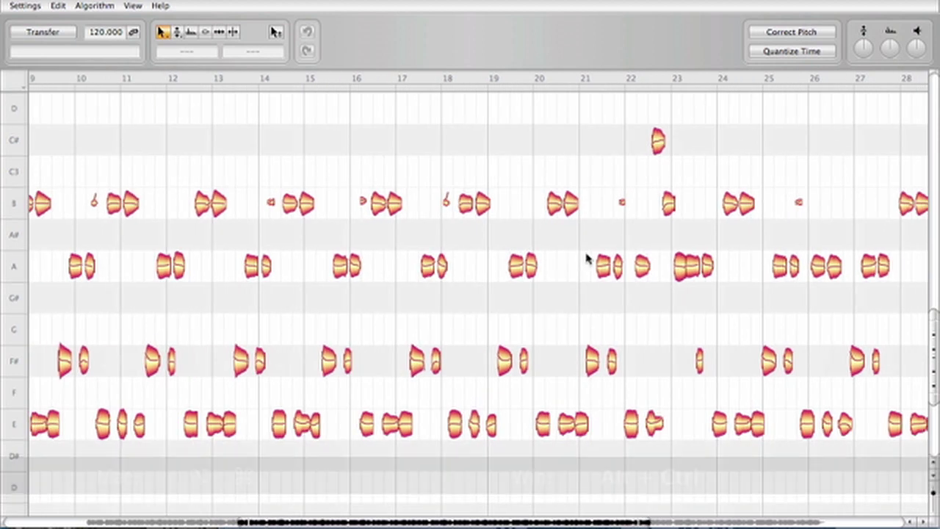
ctrl+click(514, 266)
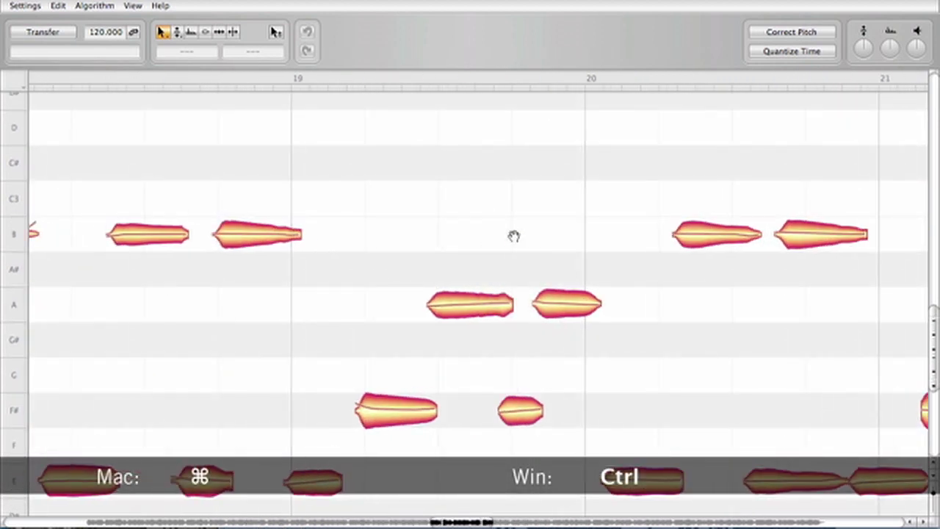
ctrl+click(495, 190)
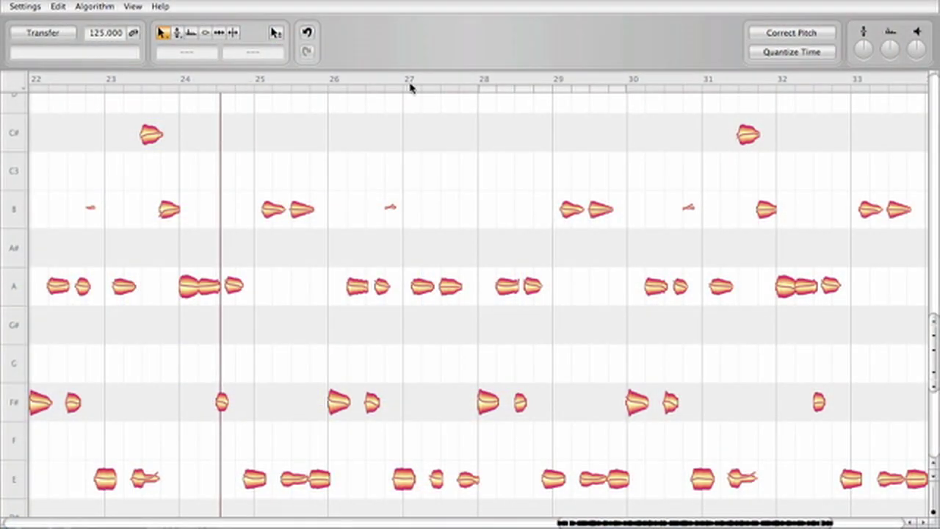
- Loop bars 28–30 and scrub the playhead from bar 26 to bar 27
click(329, 79)
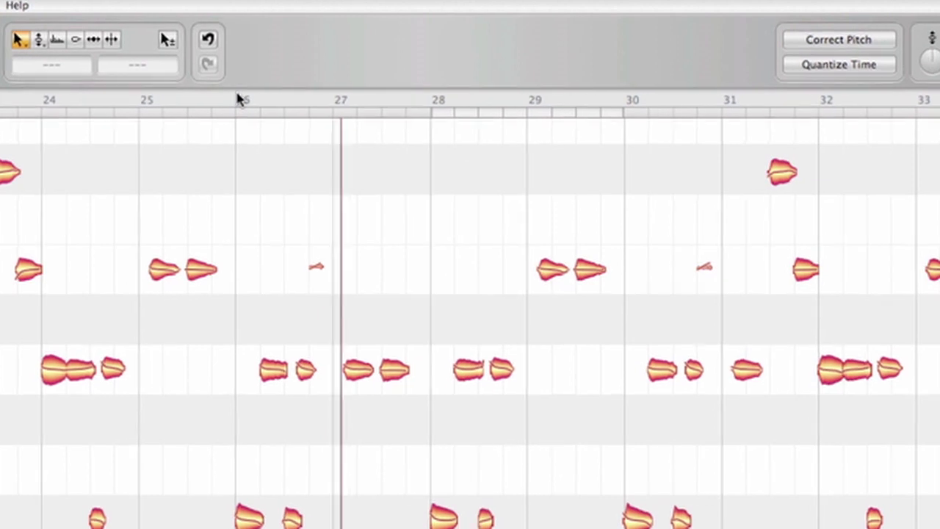
drag(518, 136, 580, 138)
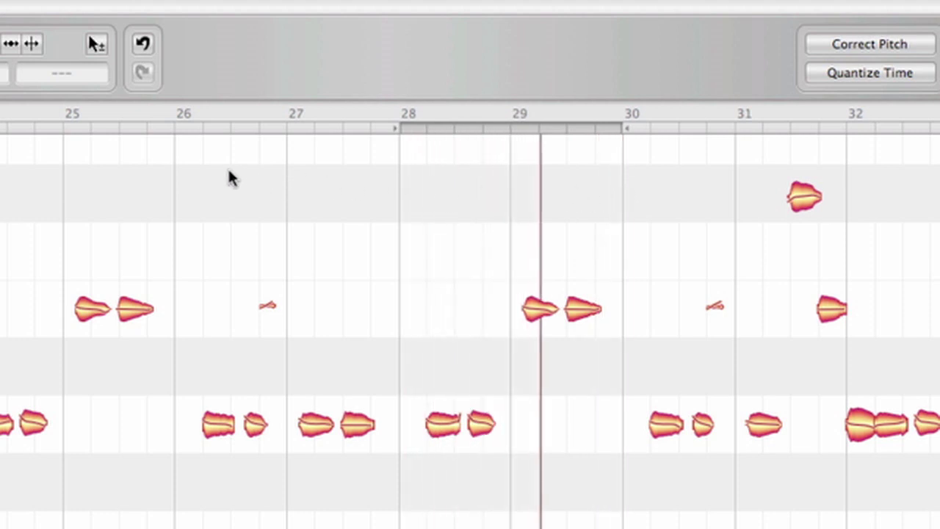
click(180, 115)
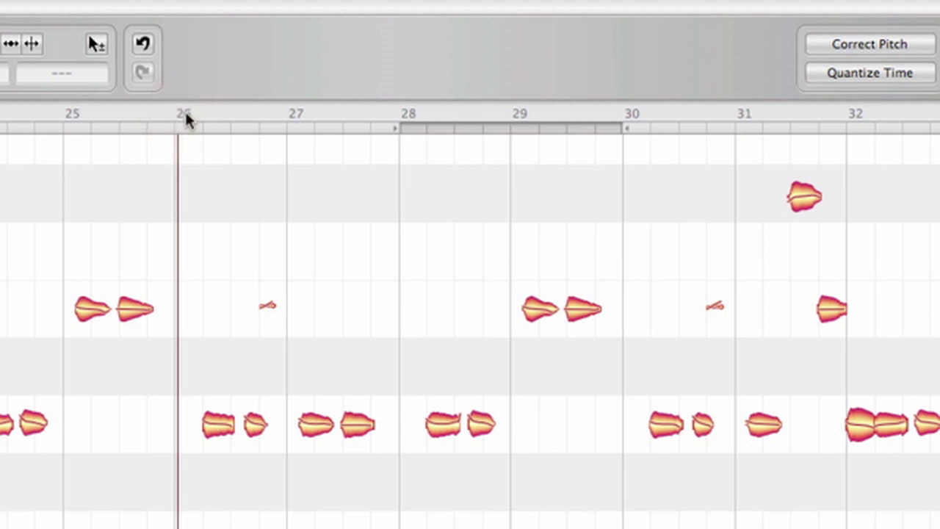
drag(185, 116, 215, 119)
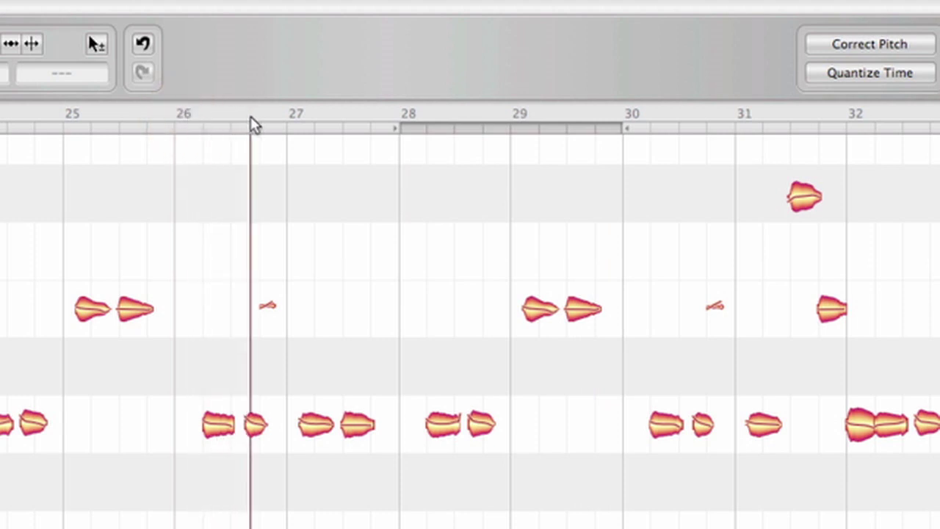
drag(299, 128, 332, 132)
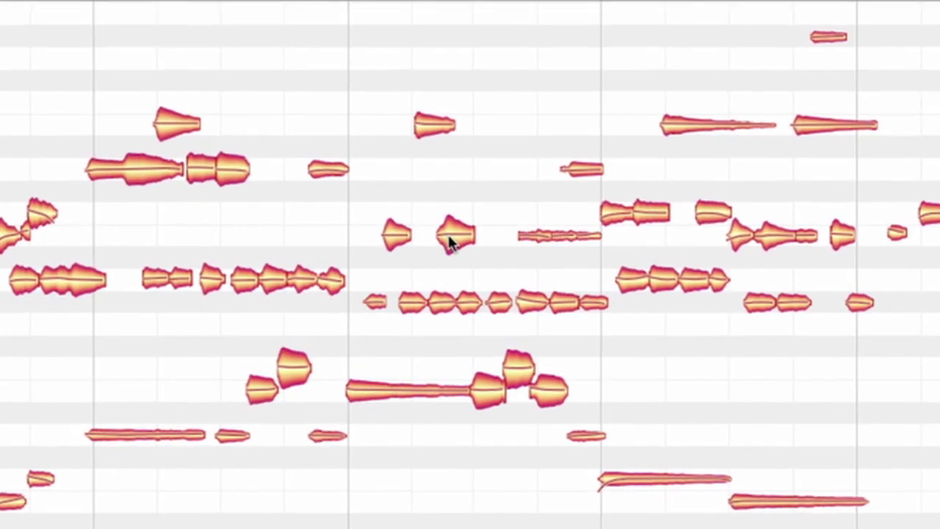
- Try single, Shift-click, rubber-band and all-A3 note selections in bar 3, then clear them
click(433, 235)
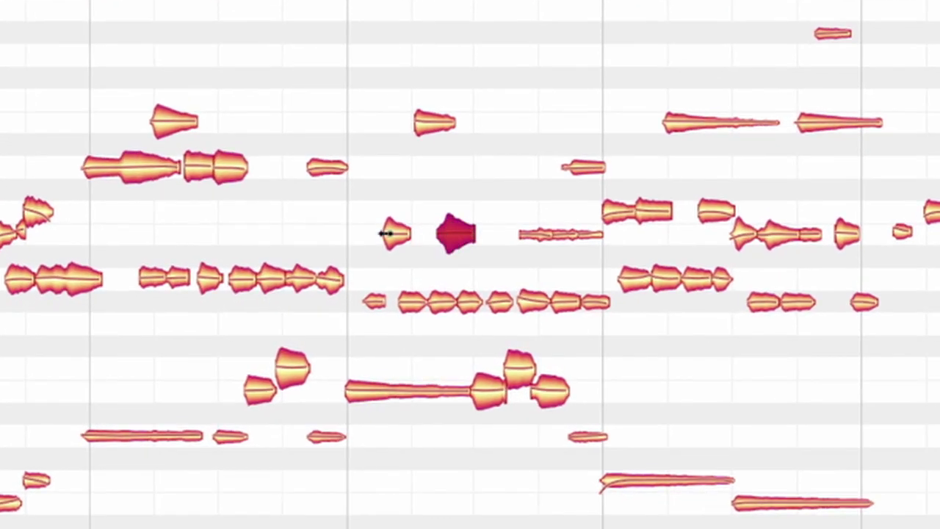
shift+click(457, 235)
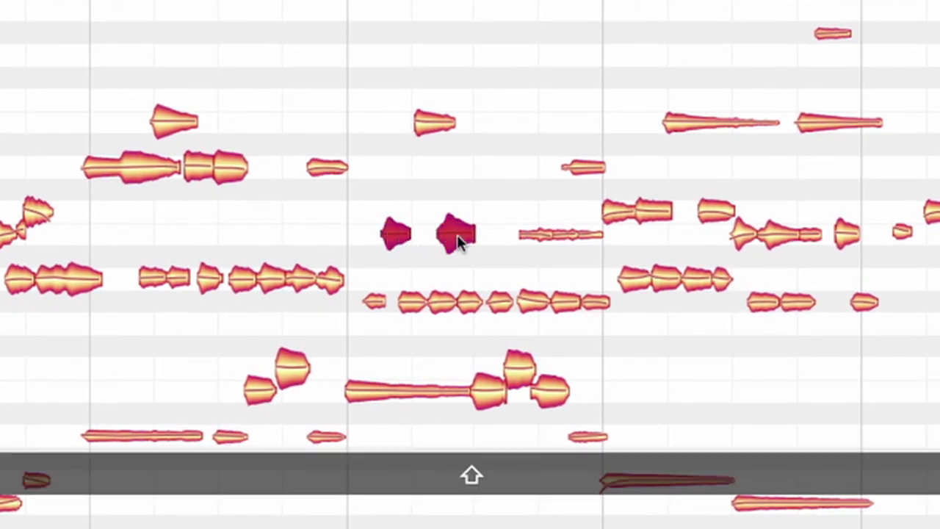
shift+click(532, 301)
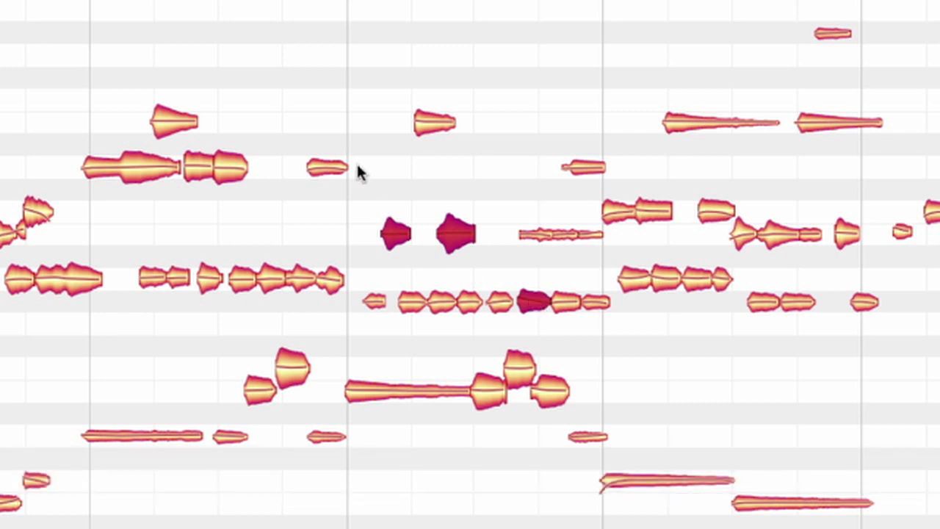
drag(363, 162, 603, 447)
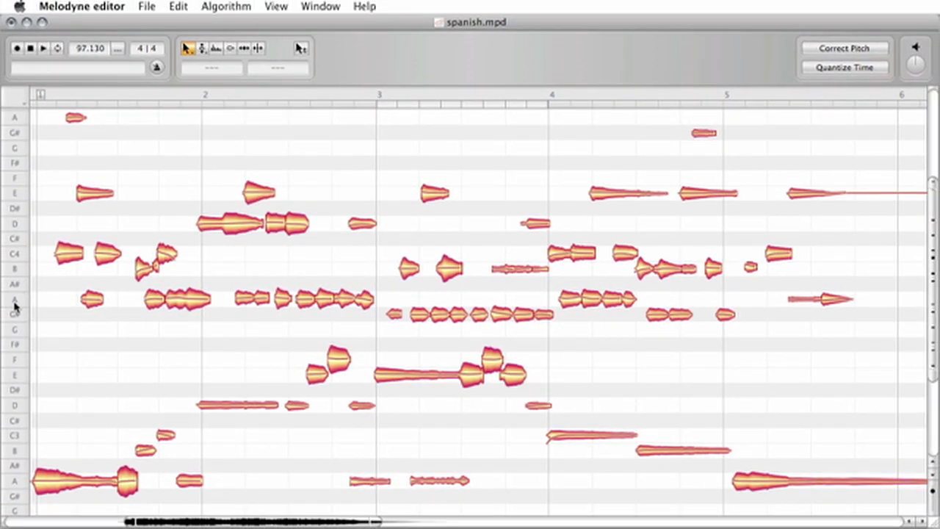
double_click(14, 303)
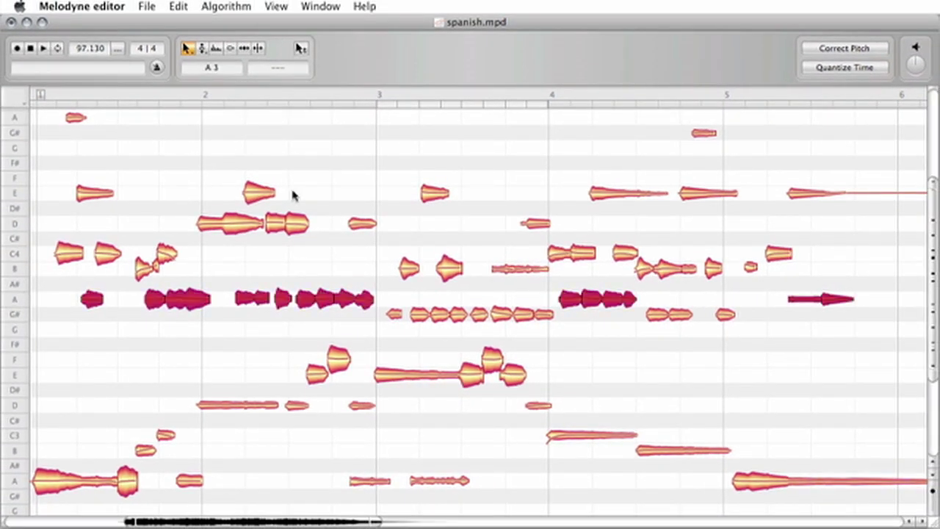
click(436, 107)
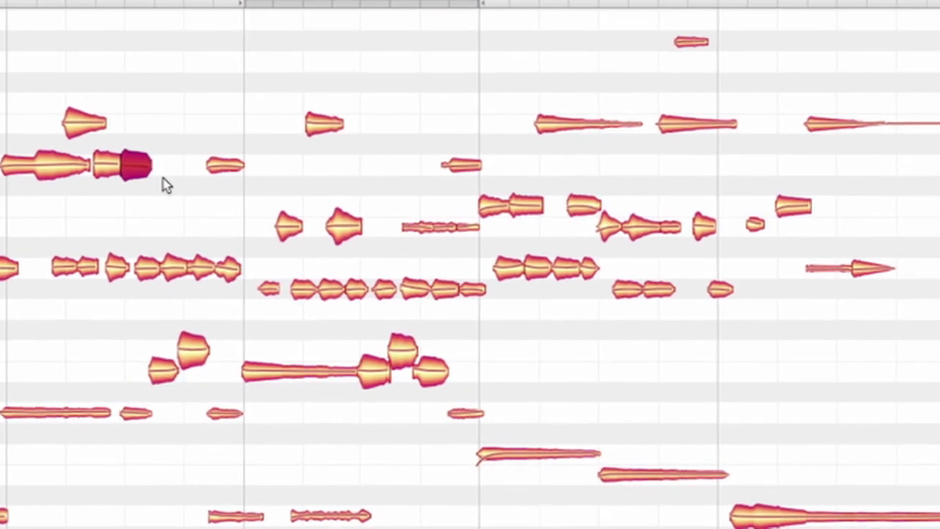
- Lasso-select a chain of notes, clear it, and show a note's Select Special commands
drag(173, 180, 392, 380)
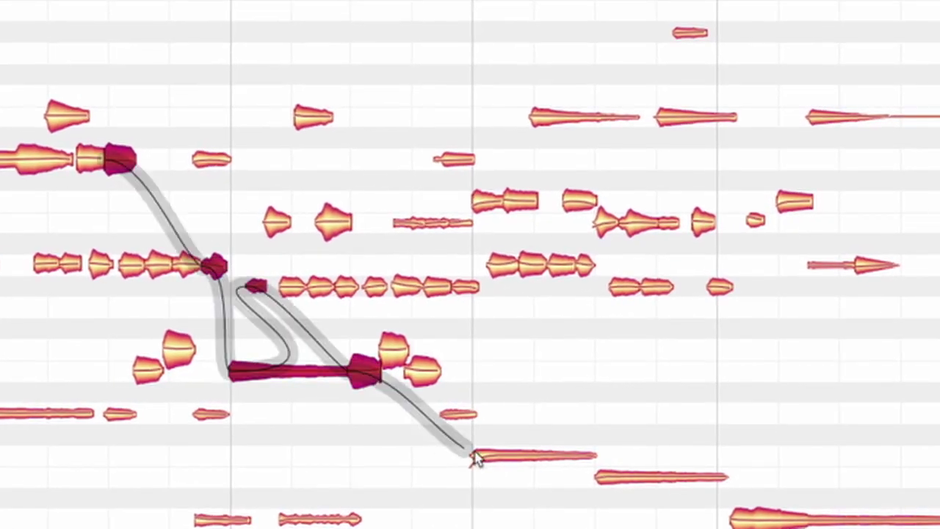
mouse_move(565, 434)
mouse_down()
mouse_move(676, 296)
mouse_move(665, 246)
mouse_move(840, 126)
mouse_up()
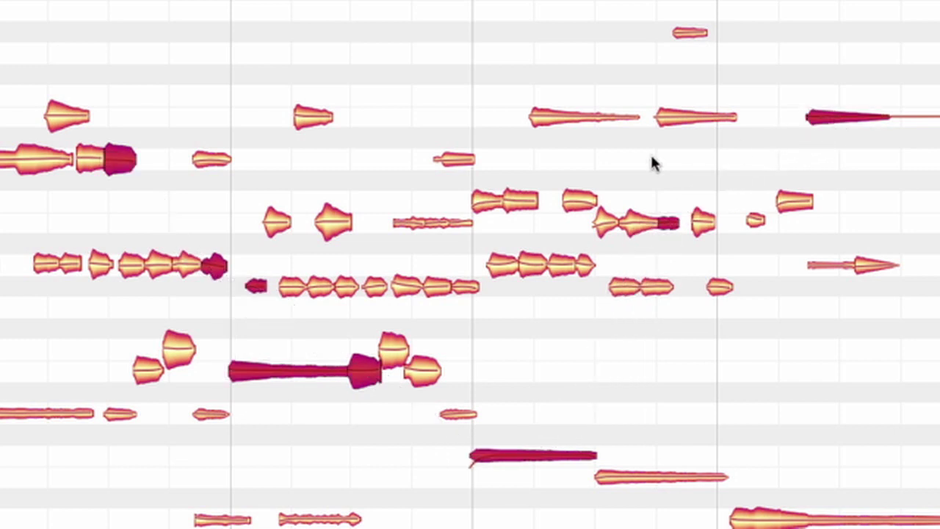
click(256, 277)
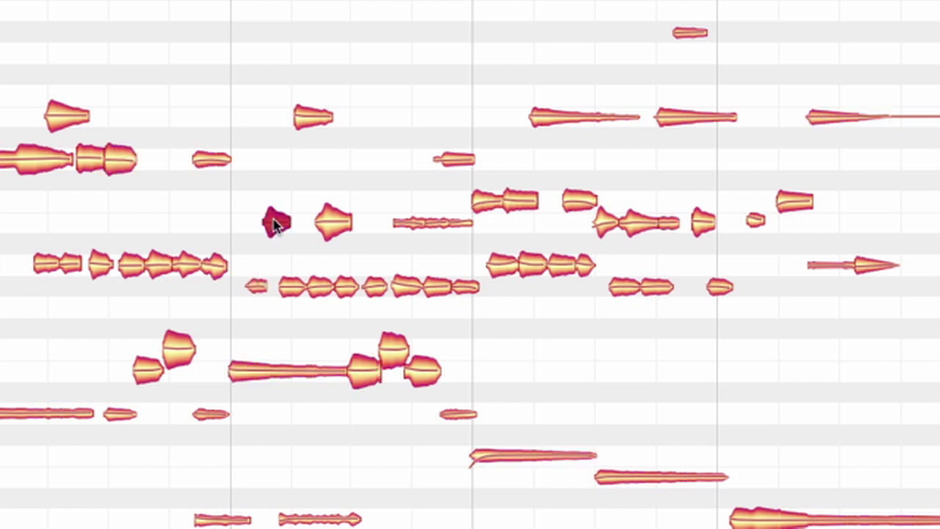
right_click(276, 225)
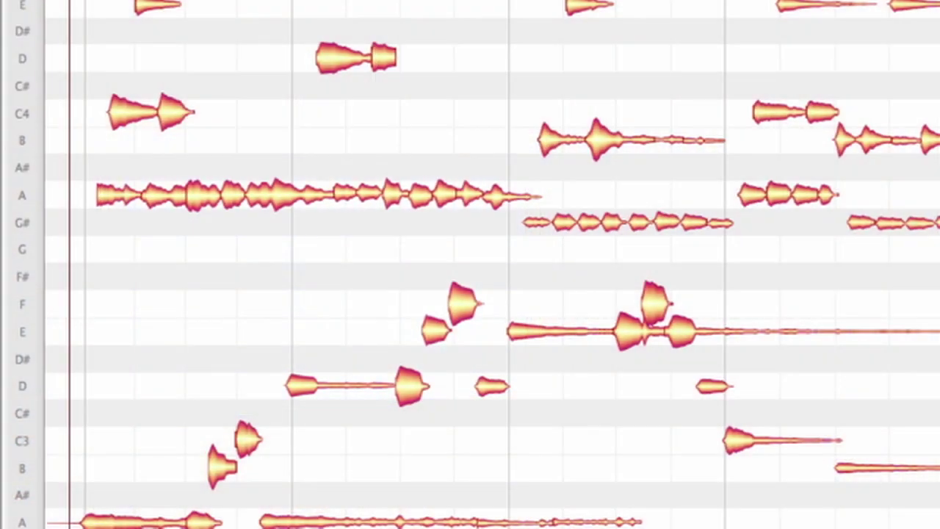
- Turn on semitone pitch snapping and raise the long D note to E
click(16, 33)
mouse_move(91, 92)
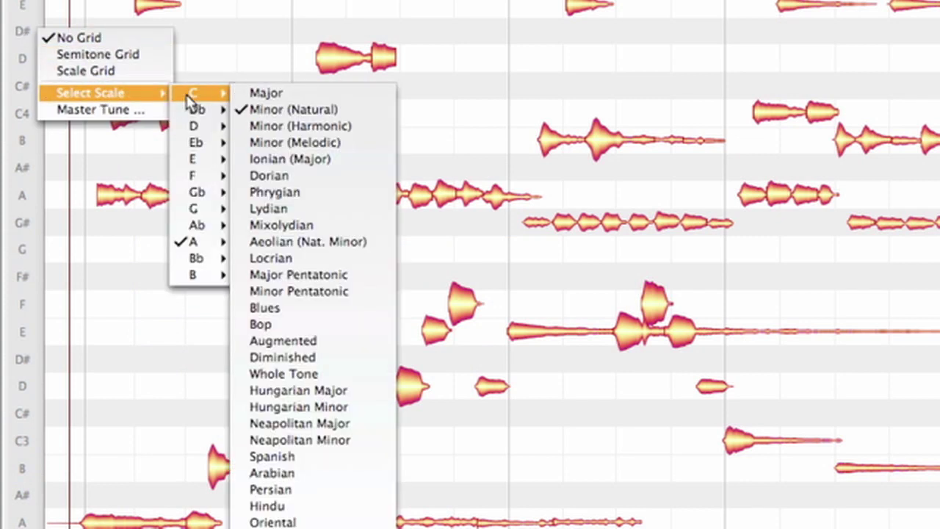
click(163, 56)
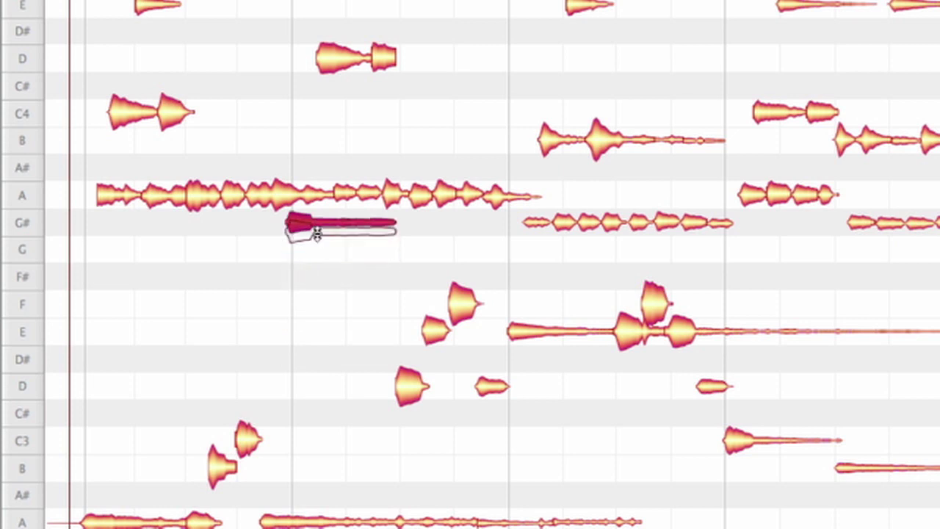
mouse_move(300, 365)
mouse_down()
mouse_move(315, 262)
mouse_move(314, 329)
mouse_up()
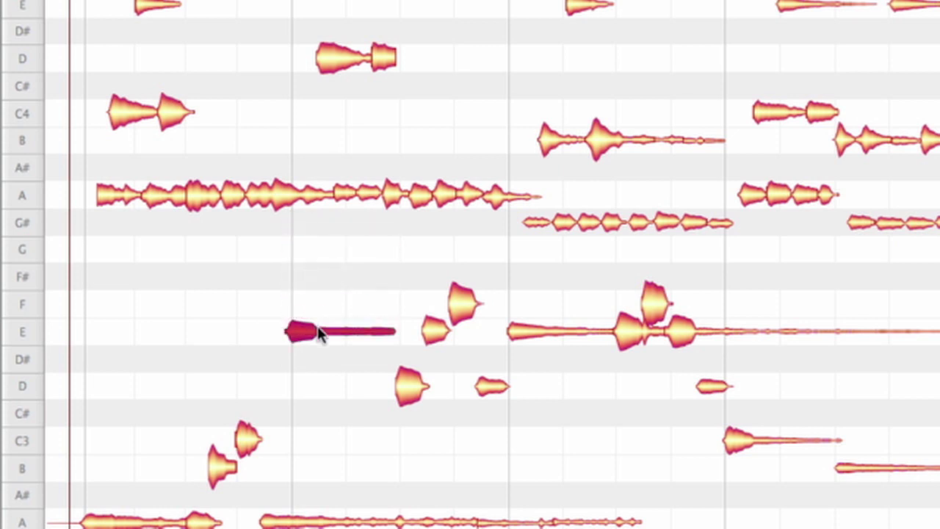
- Select the short D note and play the passage to hear the change
alt+click(409, 387)
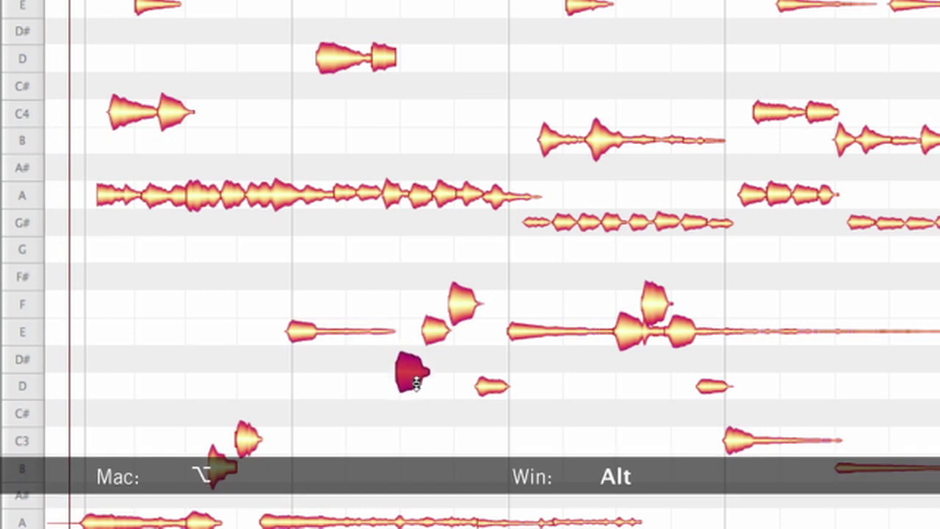
key(space)
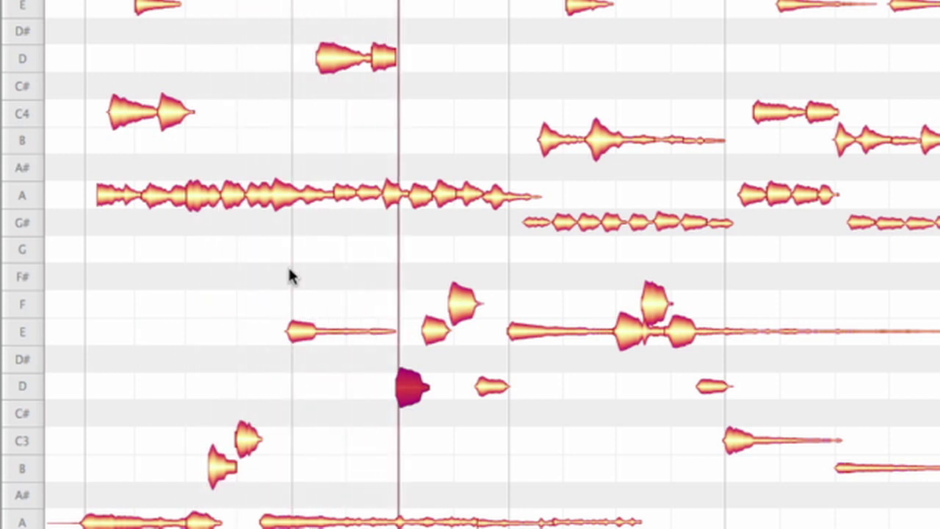
key(space)
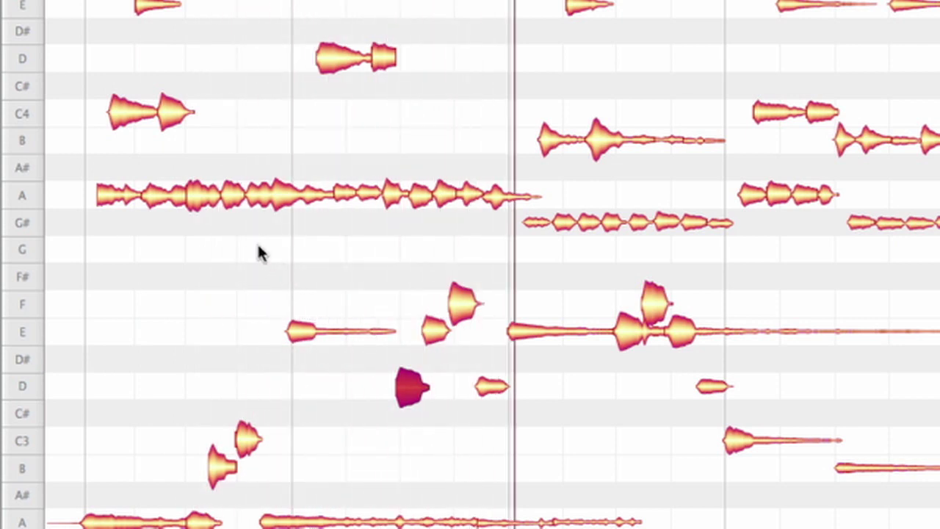
right_click(29, 31)
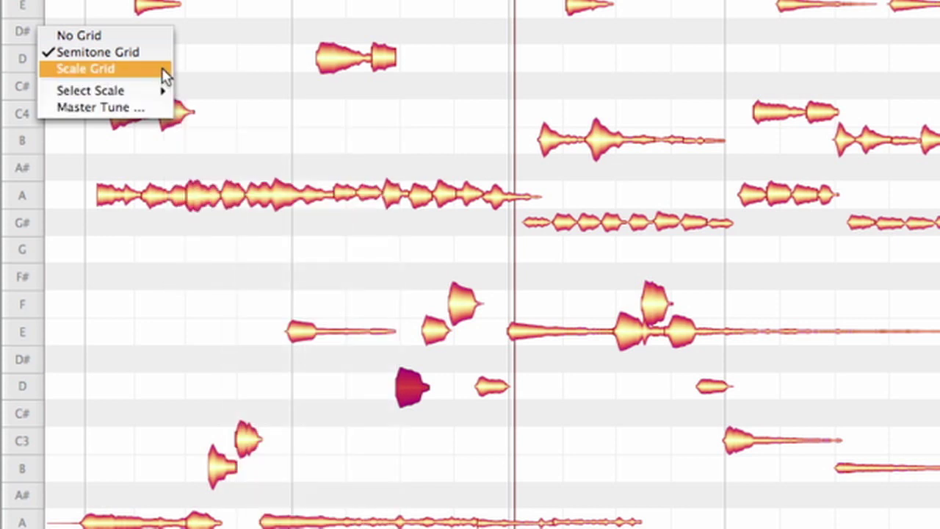
- Switch to scale-grid snapping and step a note up to G and back to D
click(163, 69)
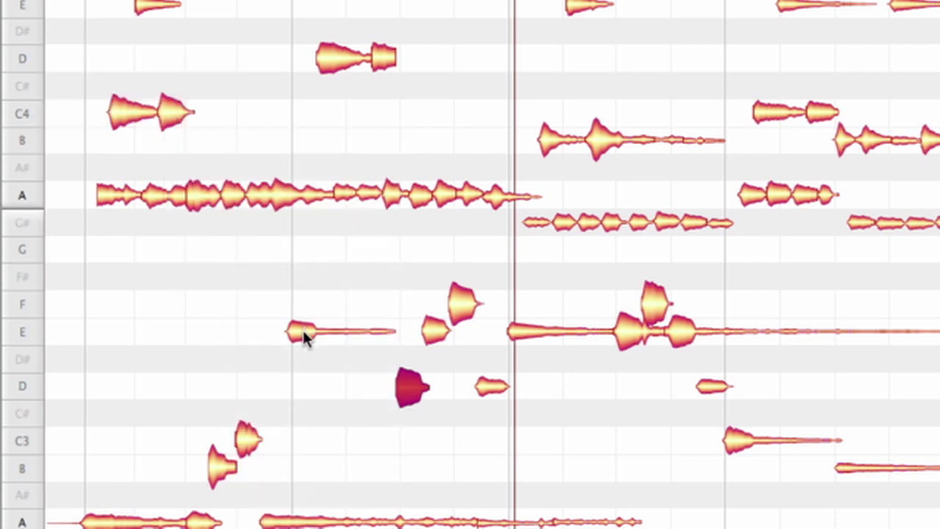
drag(305, 310, 312, 271)
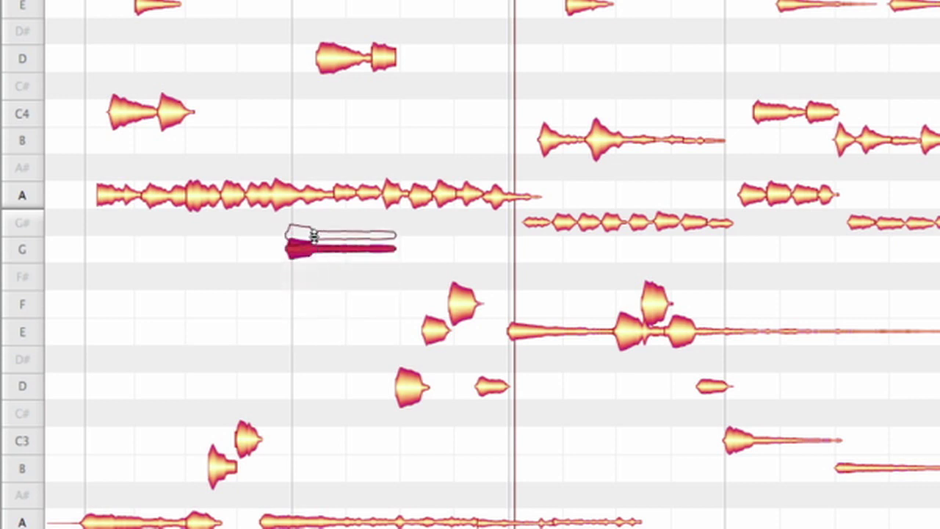
mouse_move(313, 235)
mouse_down()
mouse_move(316, 214)
mouse_move(321, 381)
mouse_up()
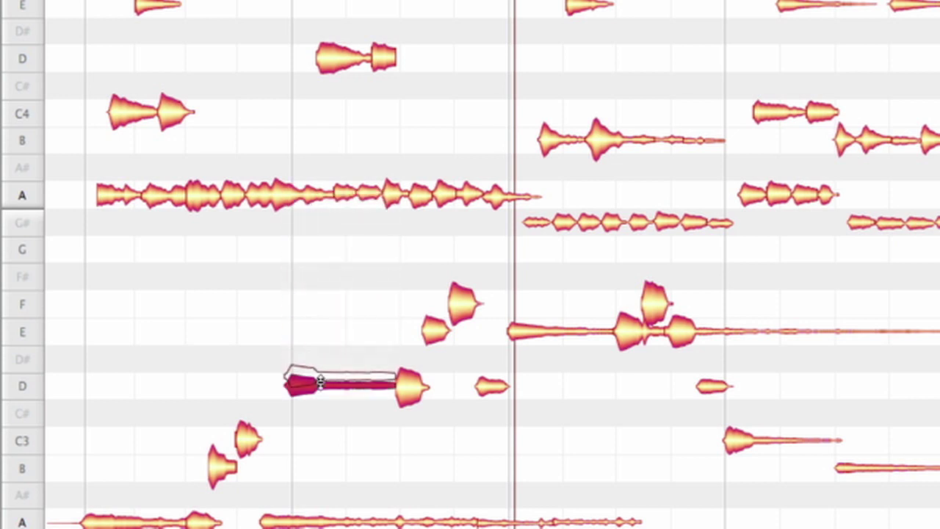
click(311, 293)
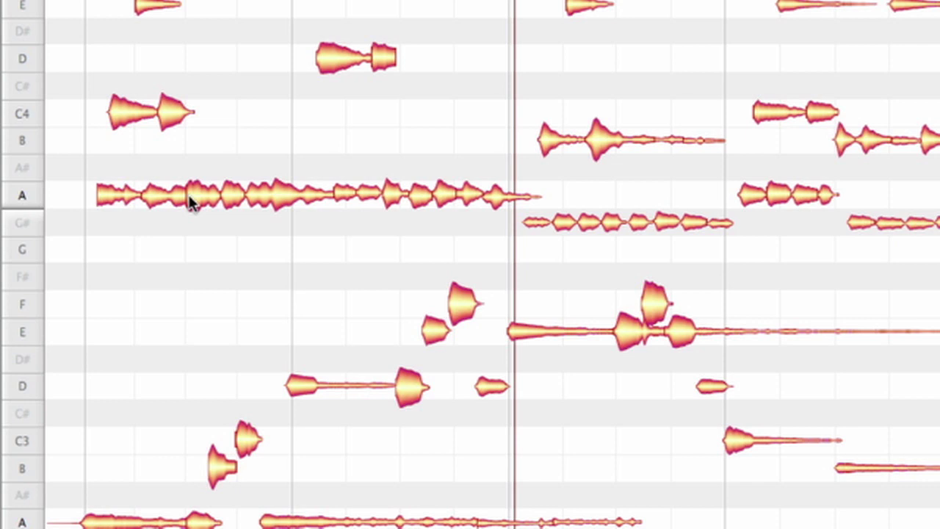
- Change the scale to A major and snap all notes to it with the Pitch Tool
right_click(16, 59)
mouse_move(88, 119)
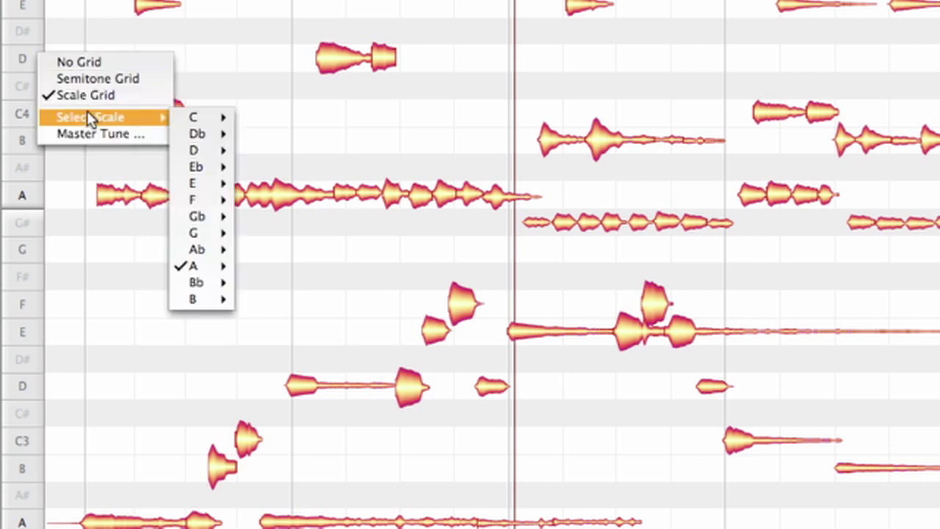
mouse_move(194, 268)
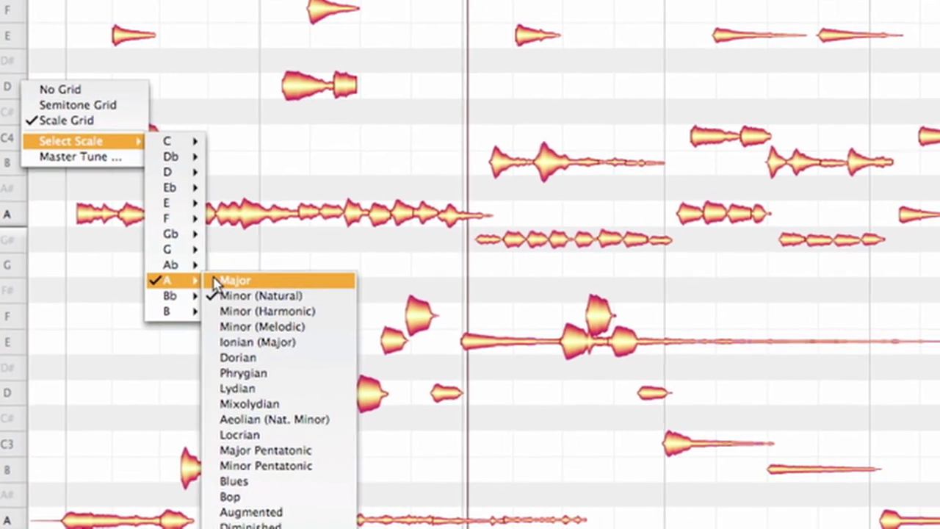
click(228, 274)
key(ctrl+a)
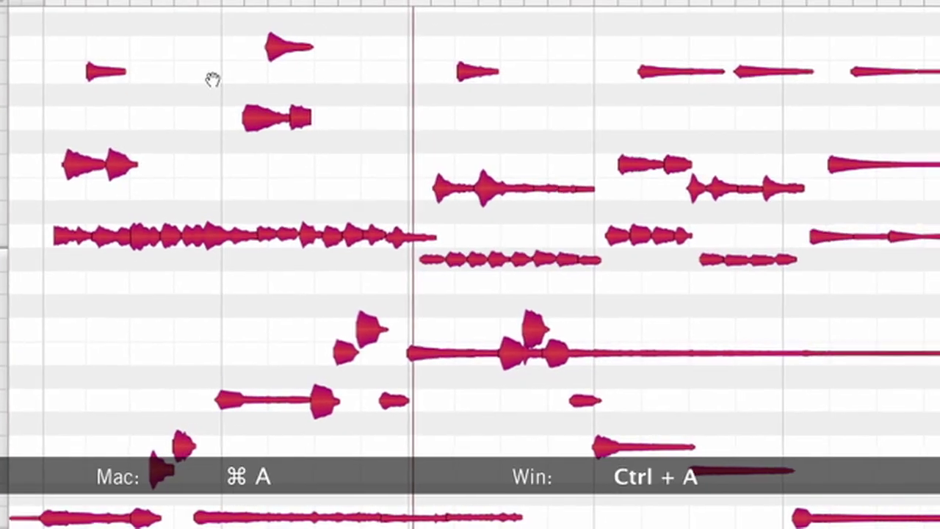
right_click(171, 89)
click(189, 89)
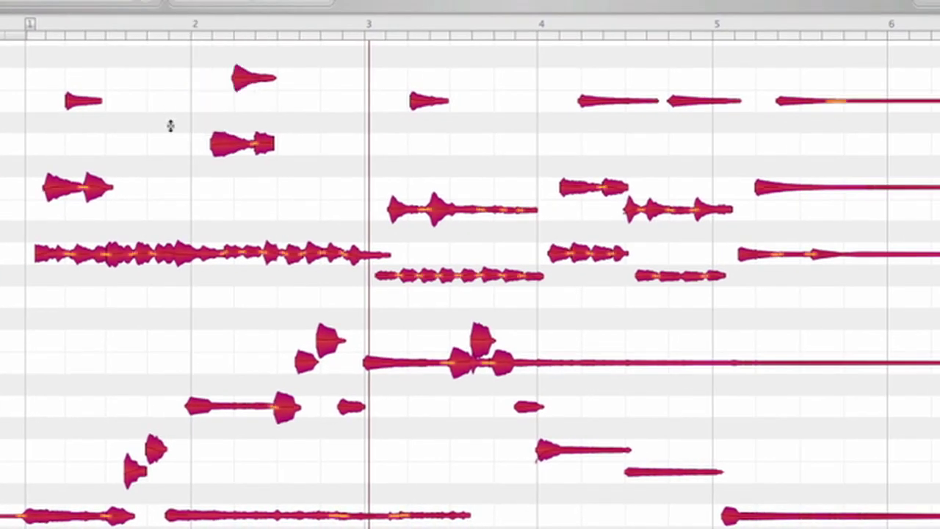
double_click(218, 149)
- Play from an earlier point, deselect, and lower the late long note one scale step
double_click(21, 24)
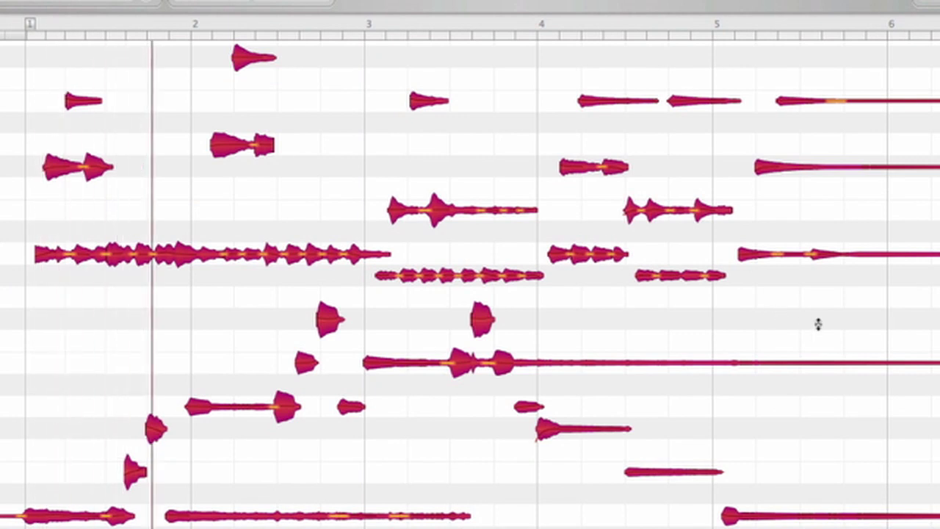
key(ctrl+a)
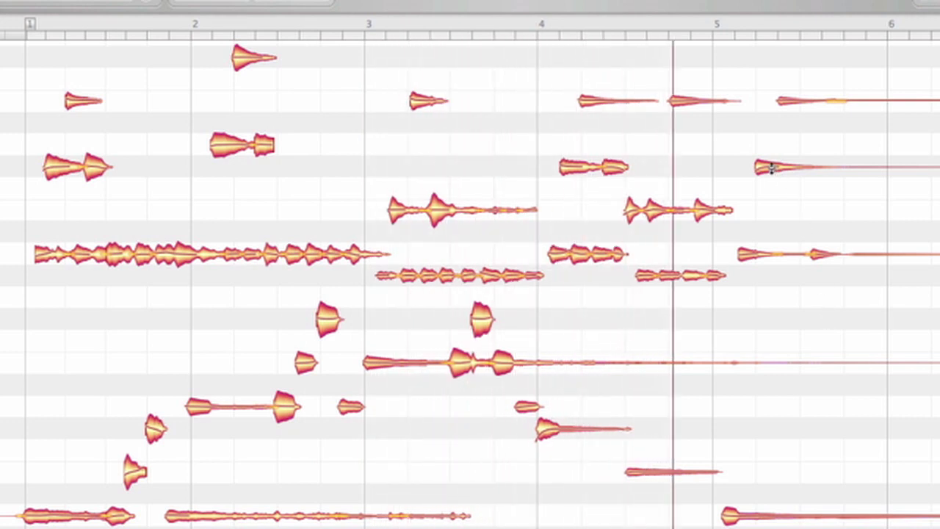
drag(768, 167, 768, 187)
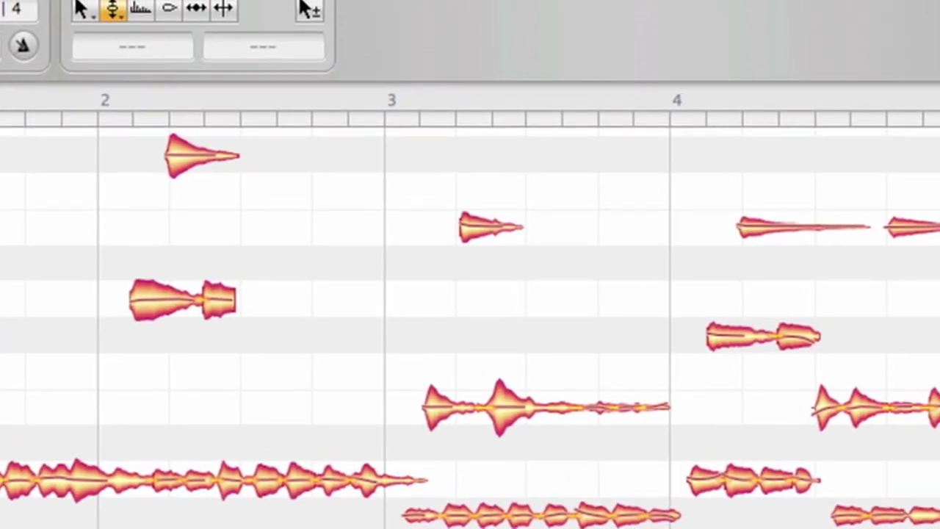
- Snap timing to 1/4 notes and nudge the short note after bar 3 later with the Time Tool
right_click(503, 96)
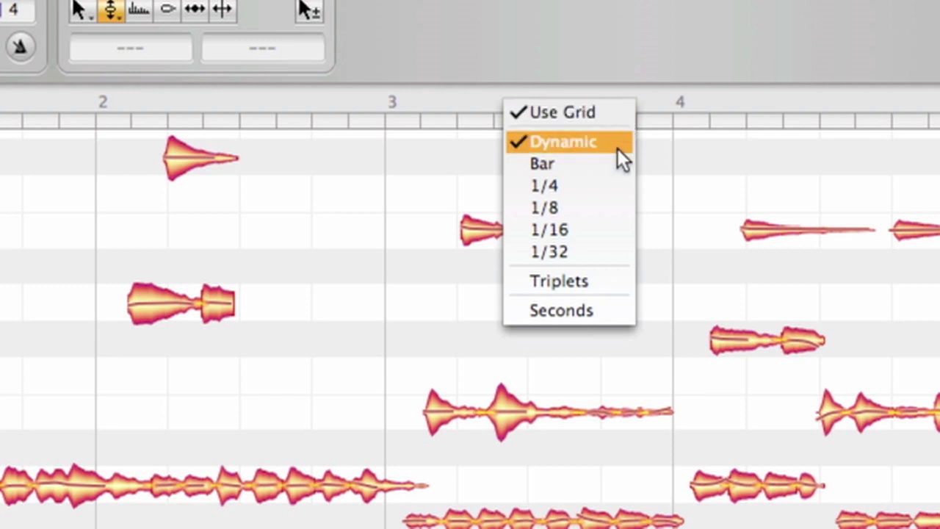
click(615, 186)
right_click(606, 193)
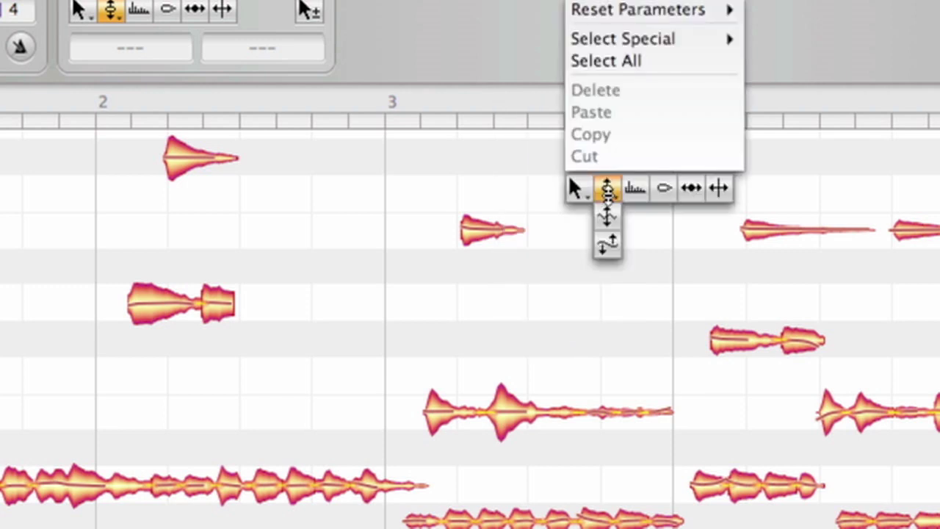
click(690, 189)
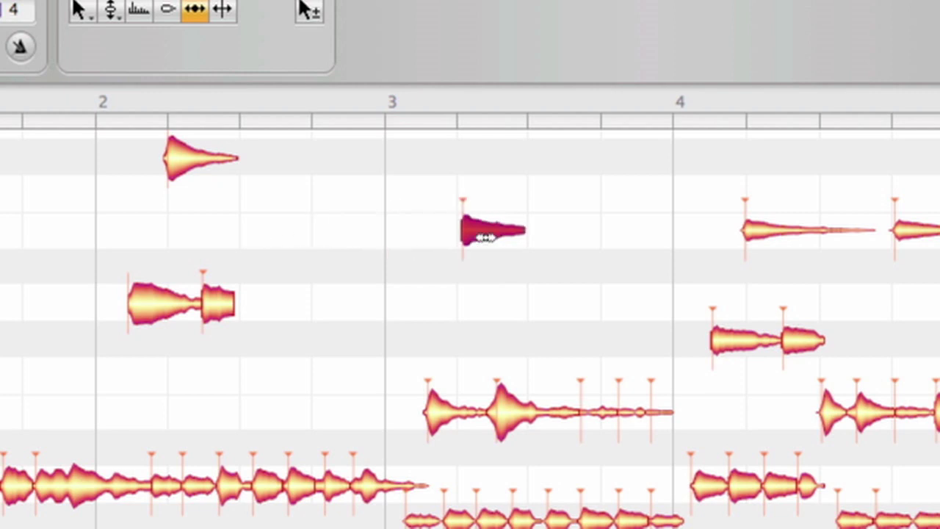
drag(487, 231, 522, 232)
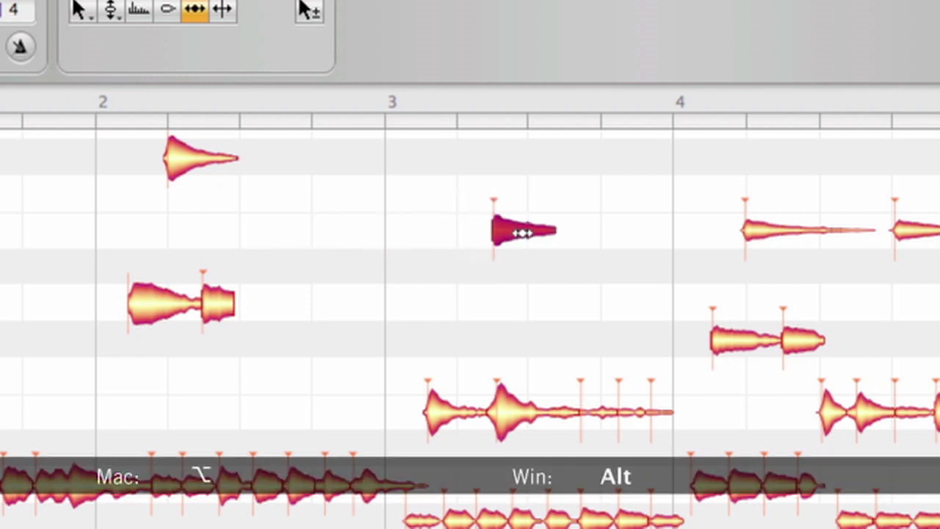